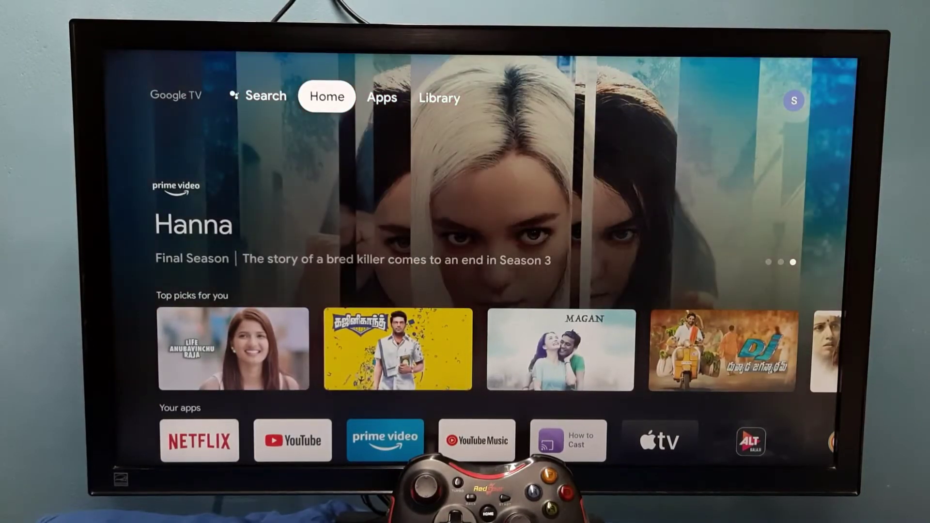
# - Open Settings from the profile panel on the Google TV home screen
pyautogui.press('Right')
pyautogui.press('Right')
pyautogui.press('Right')
pyautogui.press('Return')
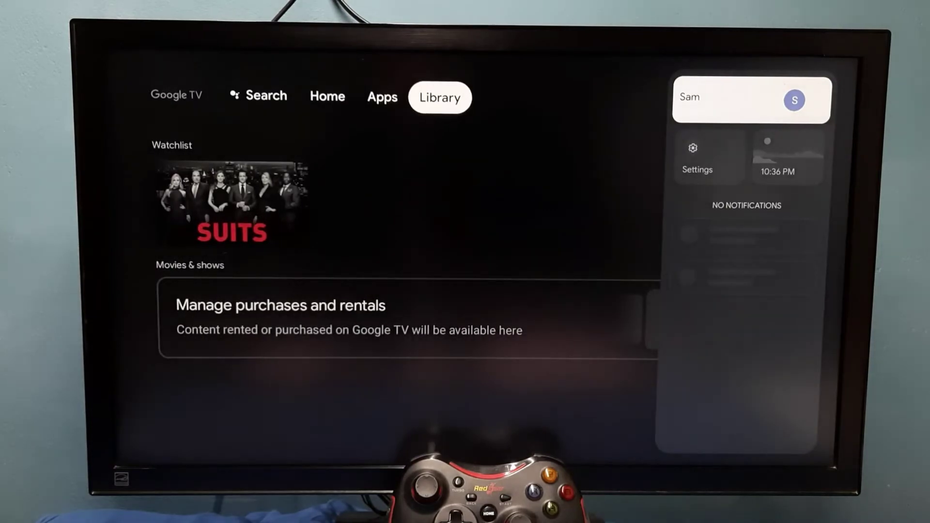
pyautogui.press('Down')
pyautogui.press('Return')
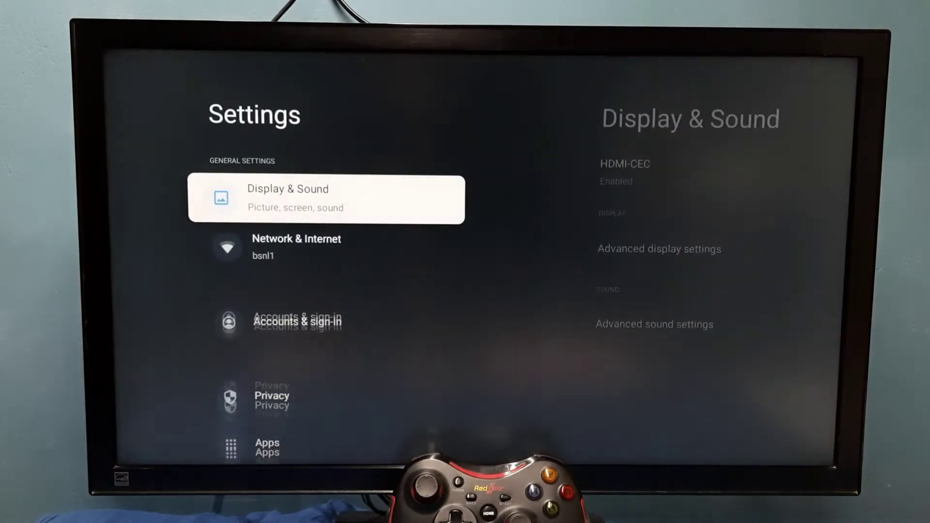
# - Open System settings and highlight the Date & Time entry
pyautogui.press('Down')
pyautogui.press('Down')
pyautogui.press('Down')
pyautogui.press('Down')
pyautogui.press('Down')
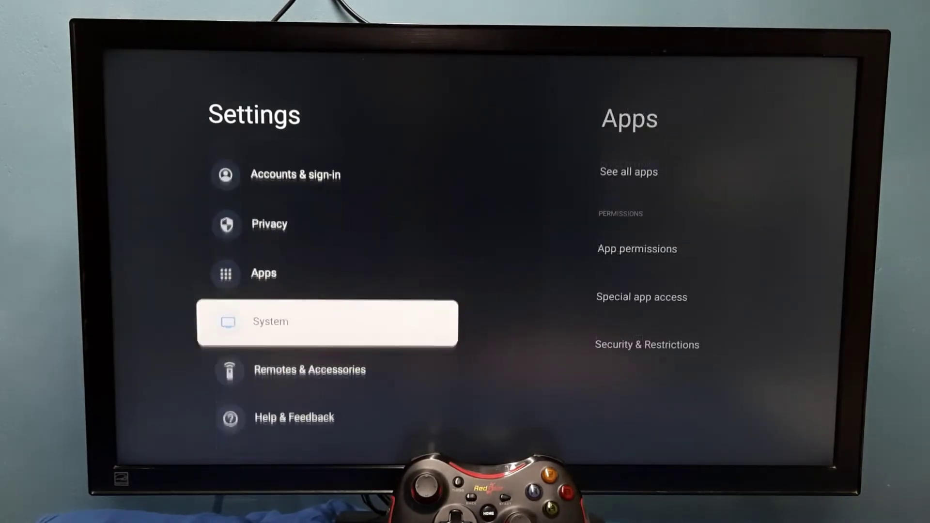
pyautogui.press('Return')
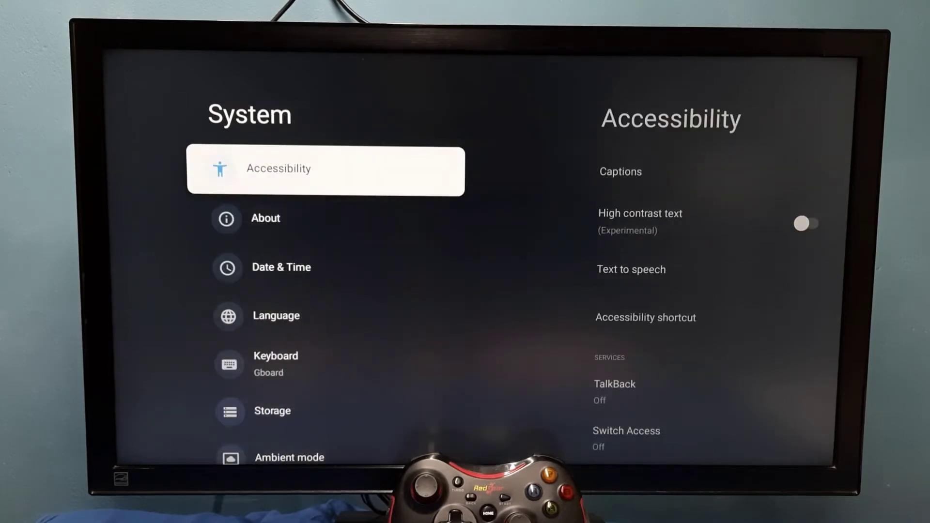
pyautogui.press('Down')
pyautogui.press('Down')
pyautogui.press('Down')
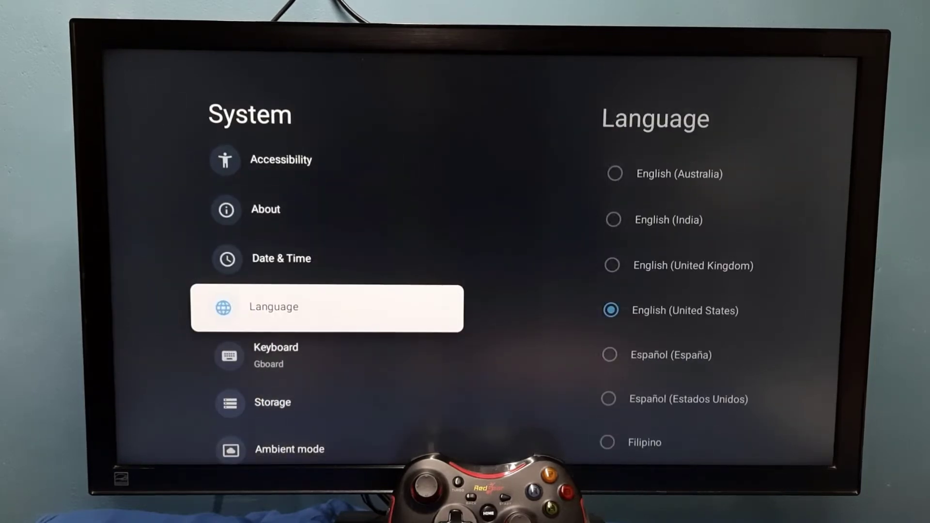
pyautogui.press('Down')
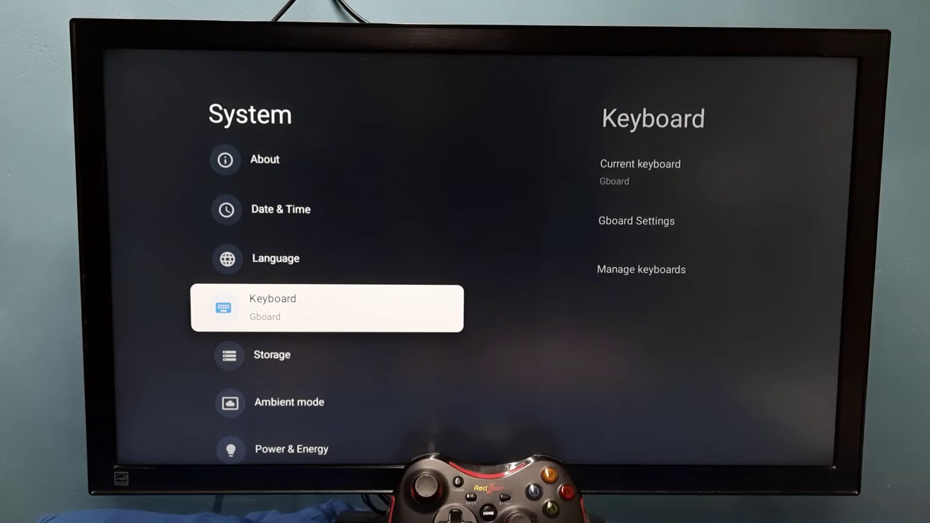
pyautogui.press('Up')
pyautogui.press('Up')
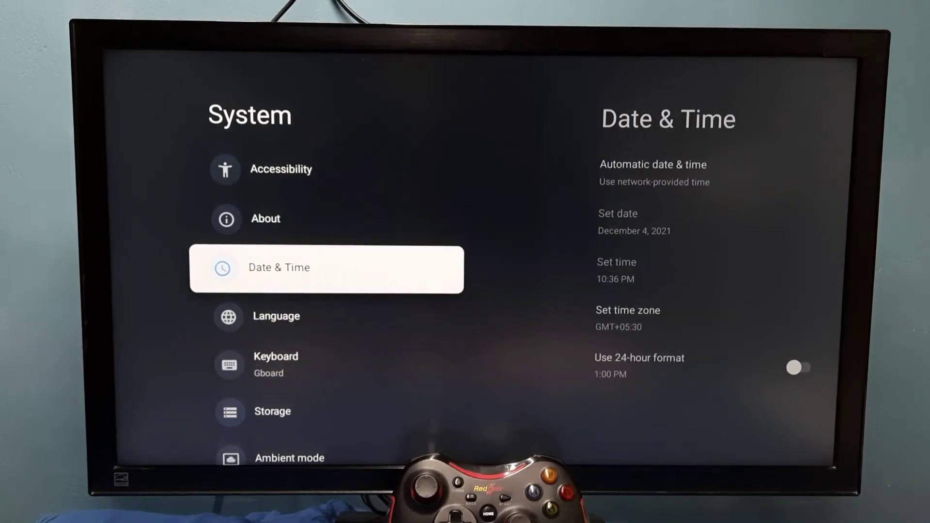
# - In Date & Time, set Automatic date & time to Off instead of network-provided time
pyautogui.press('Return')
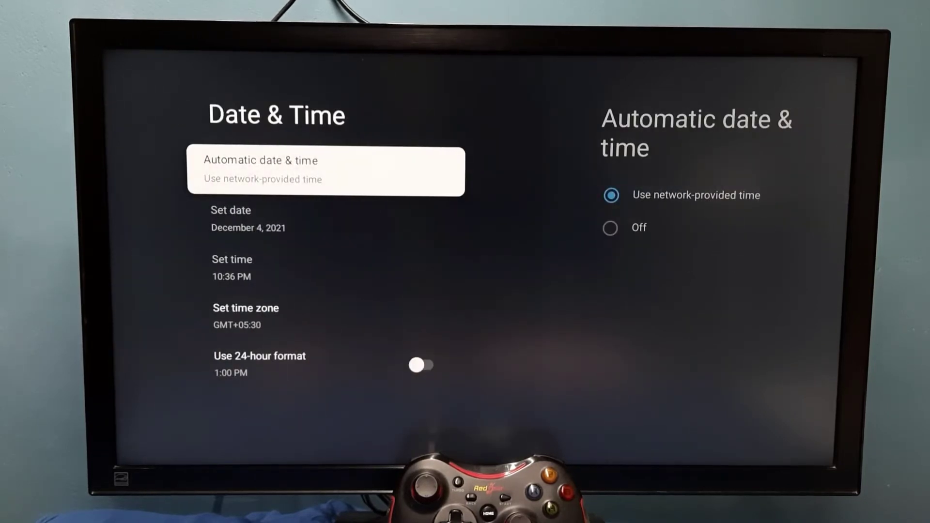
pyautogui.press('Return')
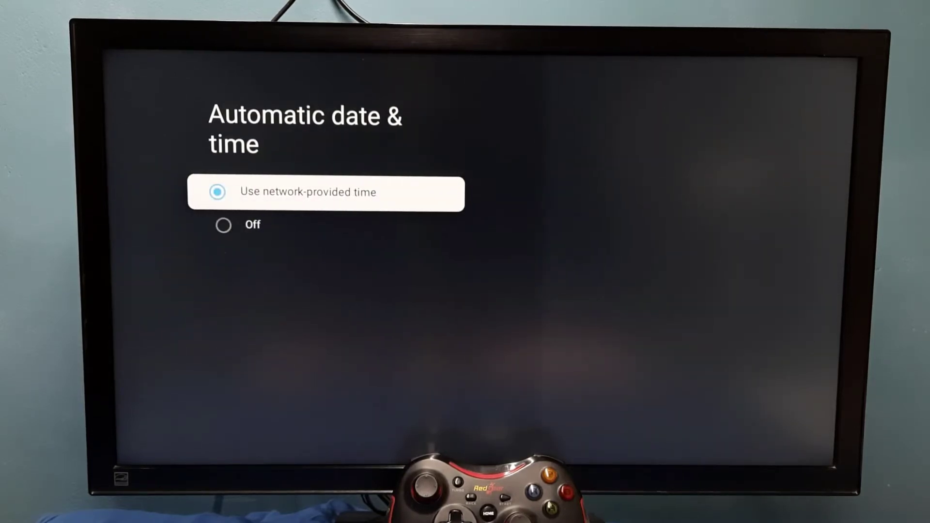
pyautogui.press('Down')
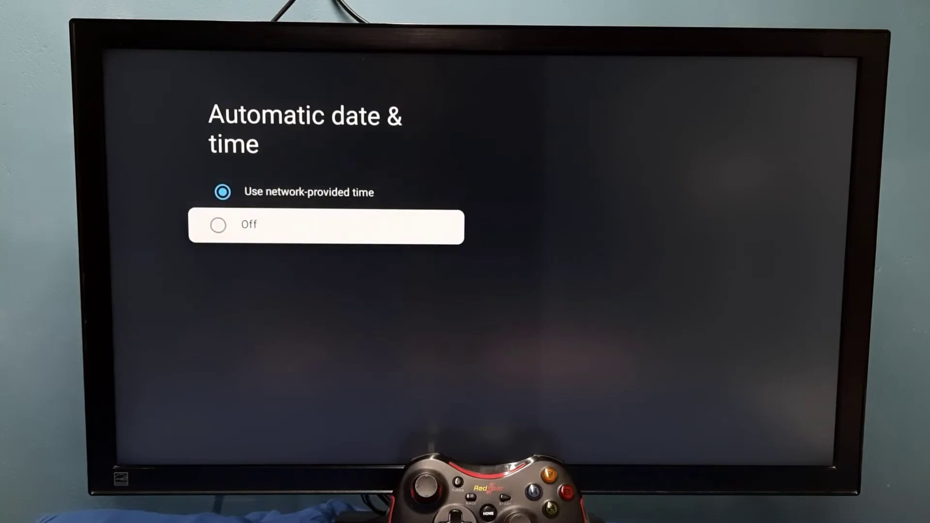
pyautogui.press('Up')
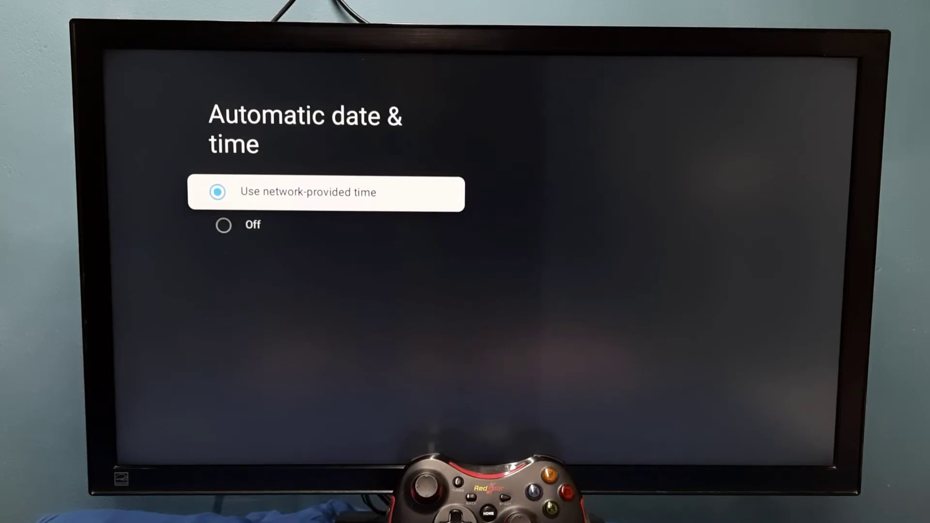
pyautogui.press('Down')
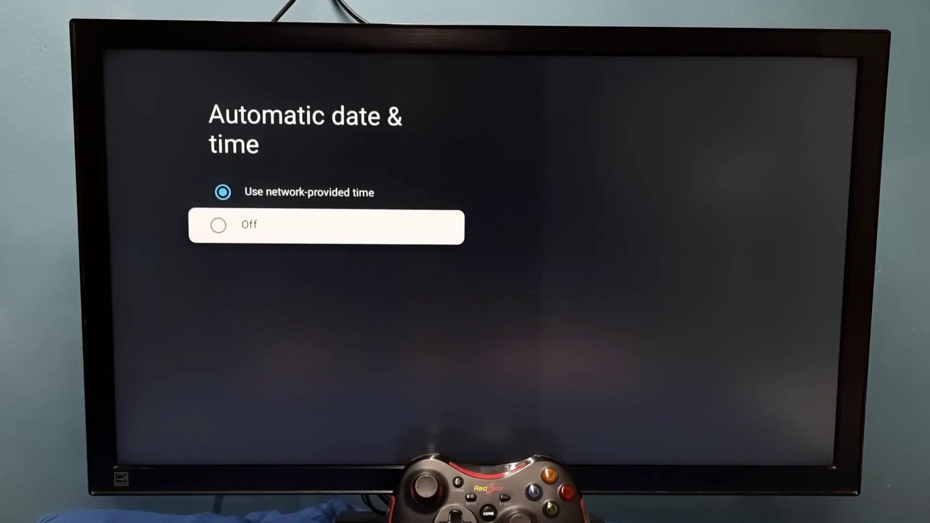
pyautogui.press('Return')
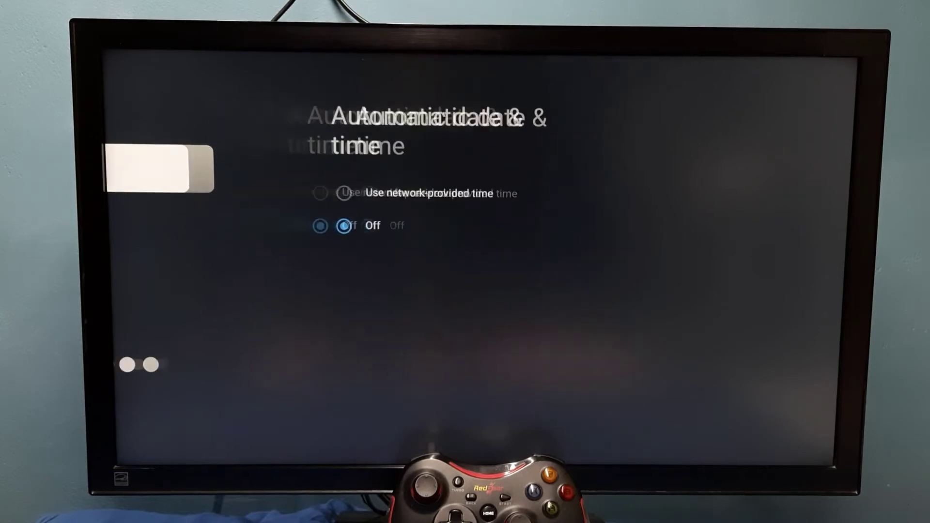
# - Use Set date to change the month from Dec to Jul, making it July 4, 2021
pyautogui.press('Down')
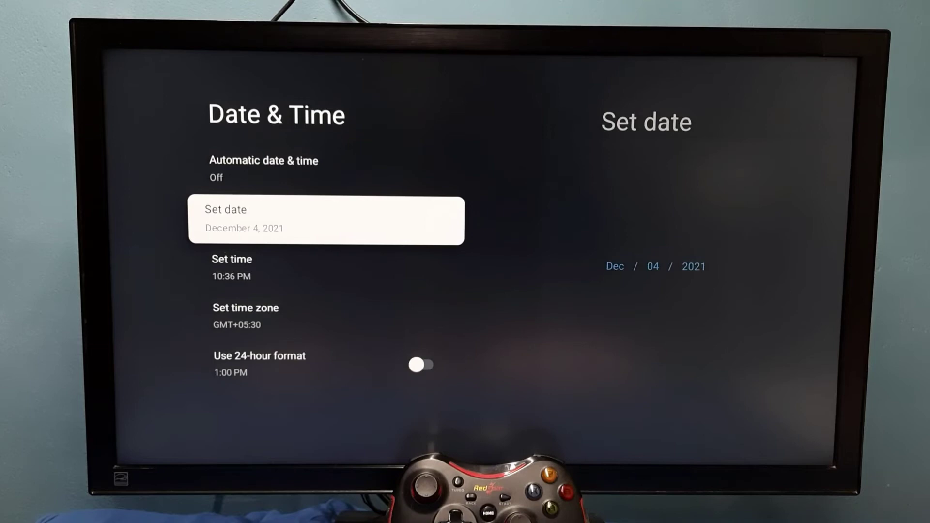
pyautogui.press('Return')
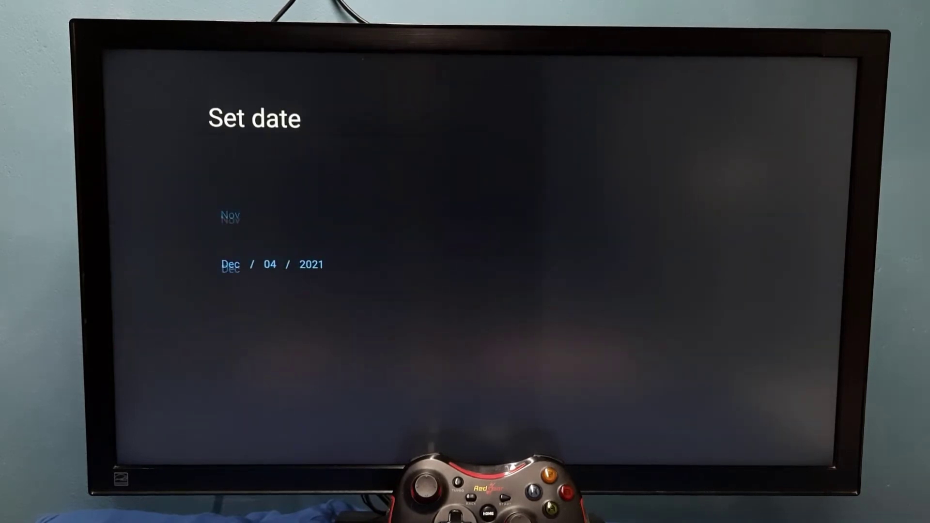
pyautogui.press('Up')
pyautogui.press('Up')
pyautogui.press('Up')
pyautogui.press('Up')
pyautogui.press('Up')
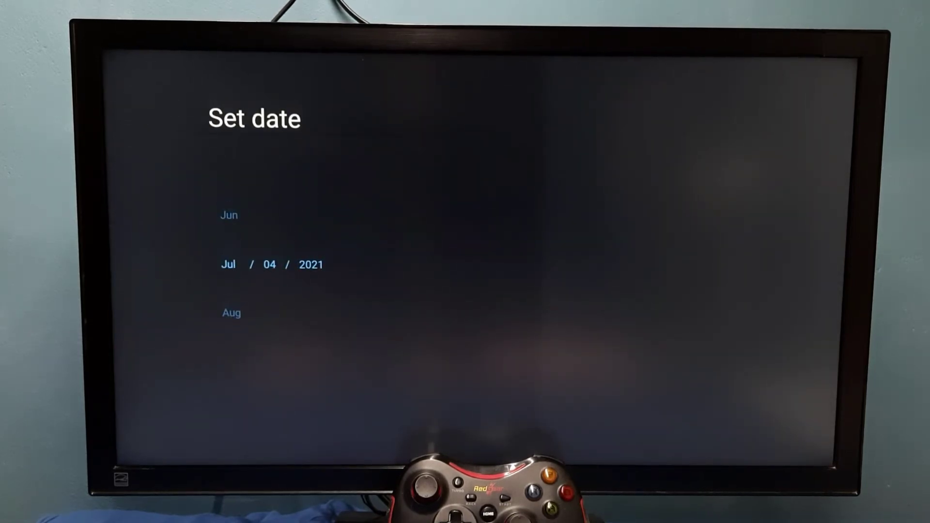
pyautogui.press('Return')
# - Use Set time to roll the hour from 10 to 05 and confirm 5:36 PM
pyautogui.press('Down')
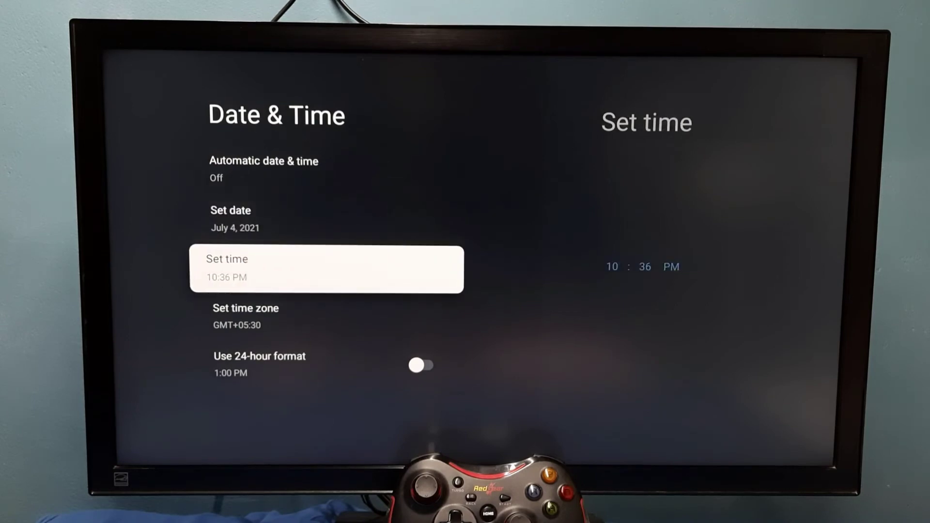
pyautogui.press('Return')
pyautogui.press('Up')
pyautogui.press('Up')
pyautogui.press('Up')
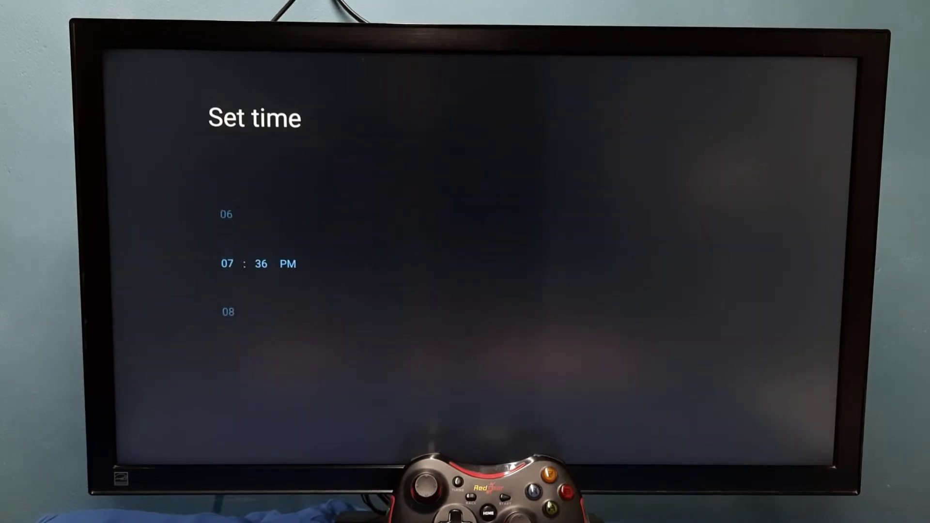
pyautogui.press('Up')
pyautogui.press('Up')
pyautogui.press('Return')
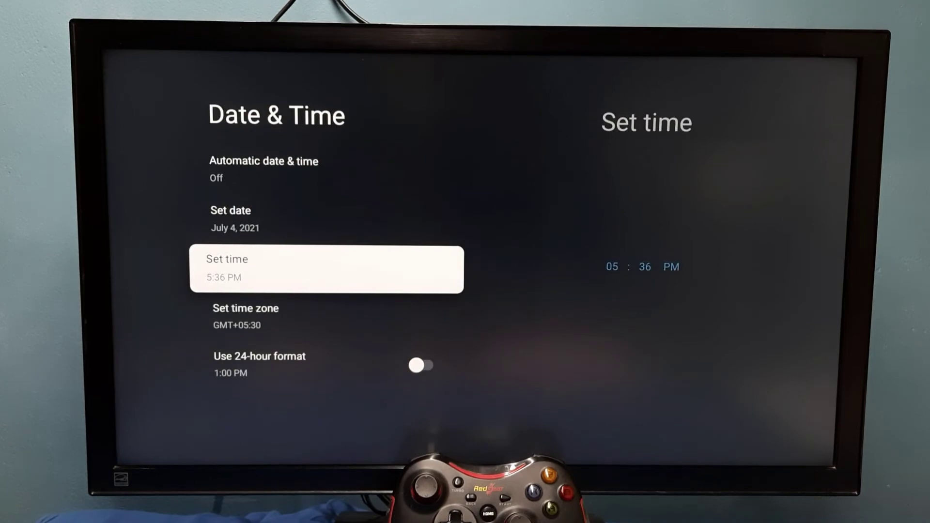
# - Browse time zone and 24-hour format, then return to Automatic date & time
pyautogui.press('Down')
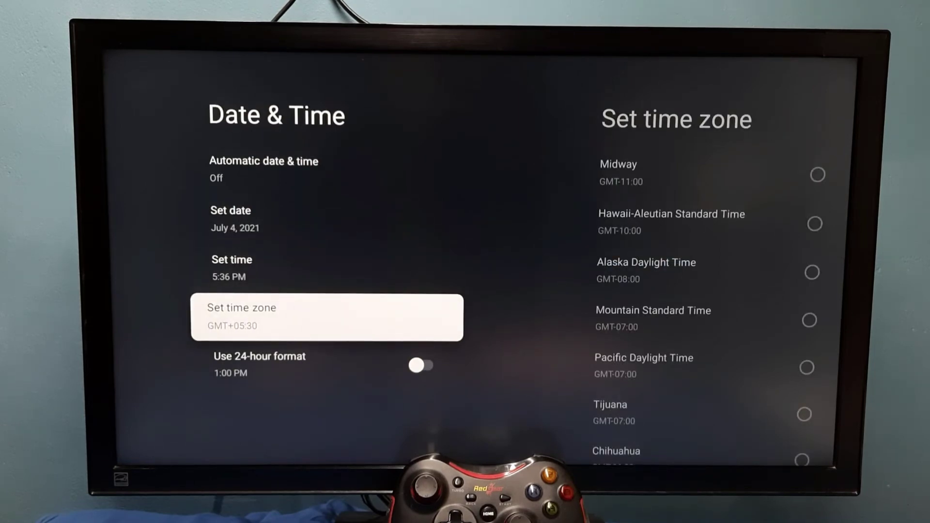
pyautogui.press('Down')
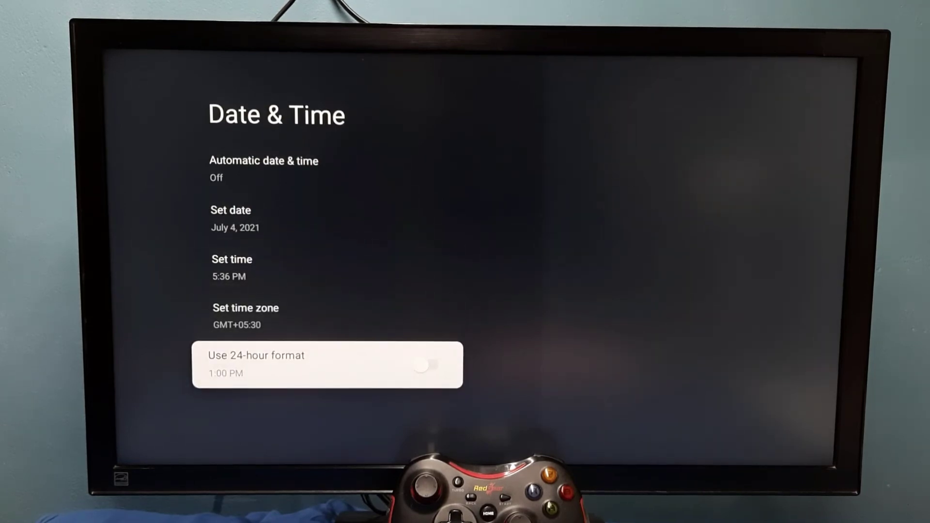
pyautogui.press('Up')
pyautogui.press('Up')
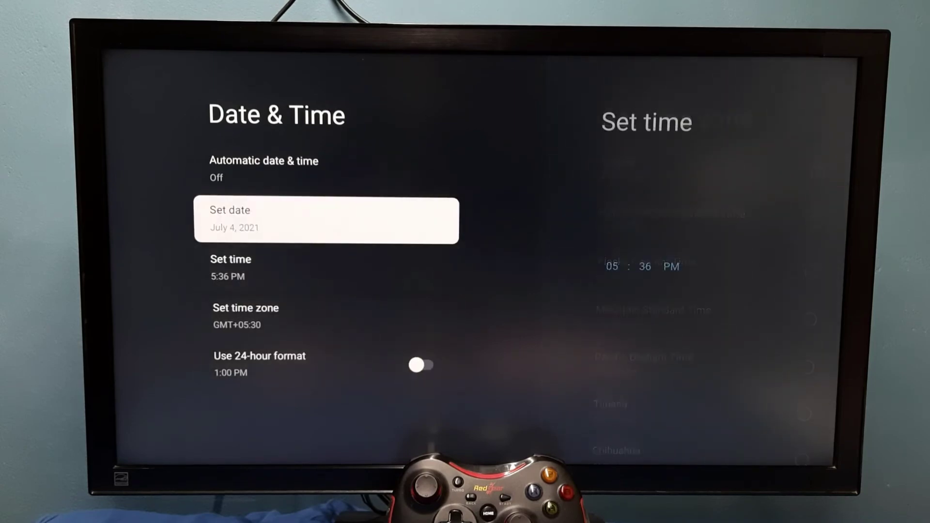
pyautogui.press('Up')
pyautogui.press('Up')
pyautogui.press('Down')
pyautogui.press('Down')
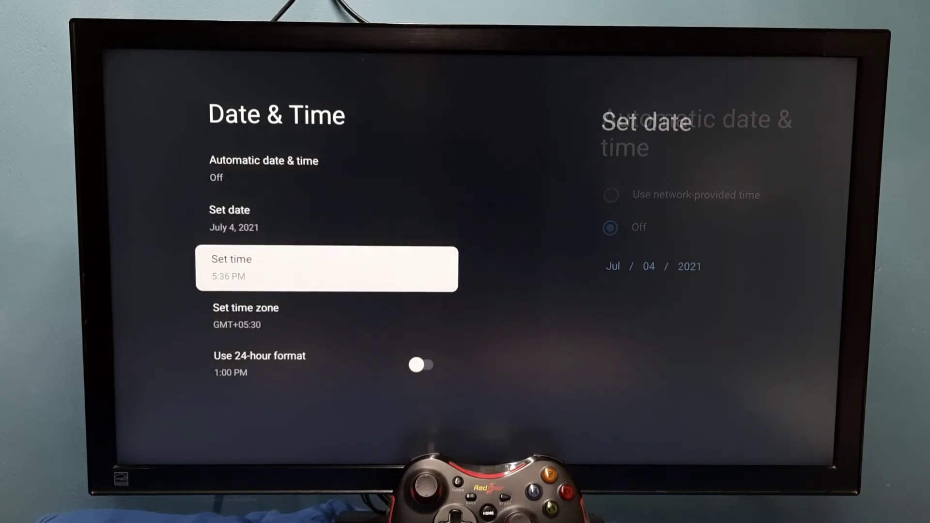
pyautogui.press('Down')
pyautogui.press('Down')
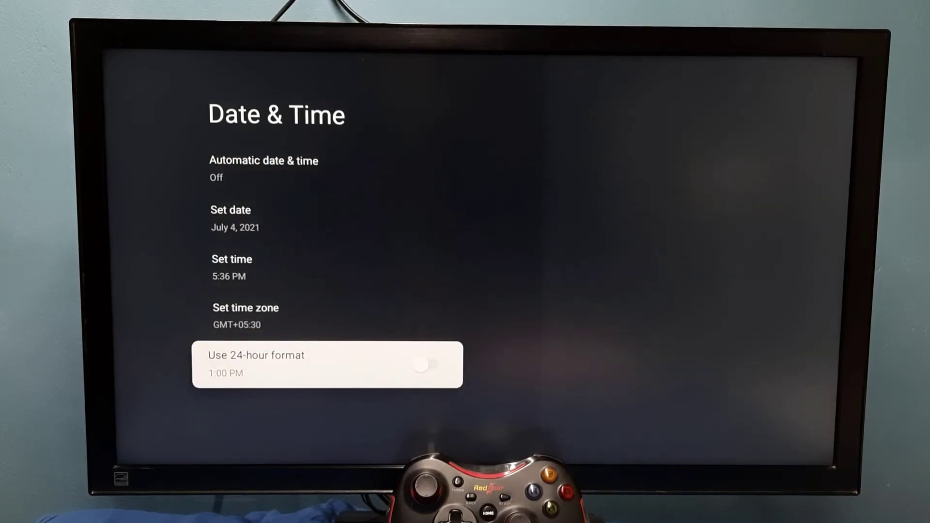
pyautogui.press('Up')
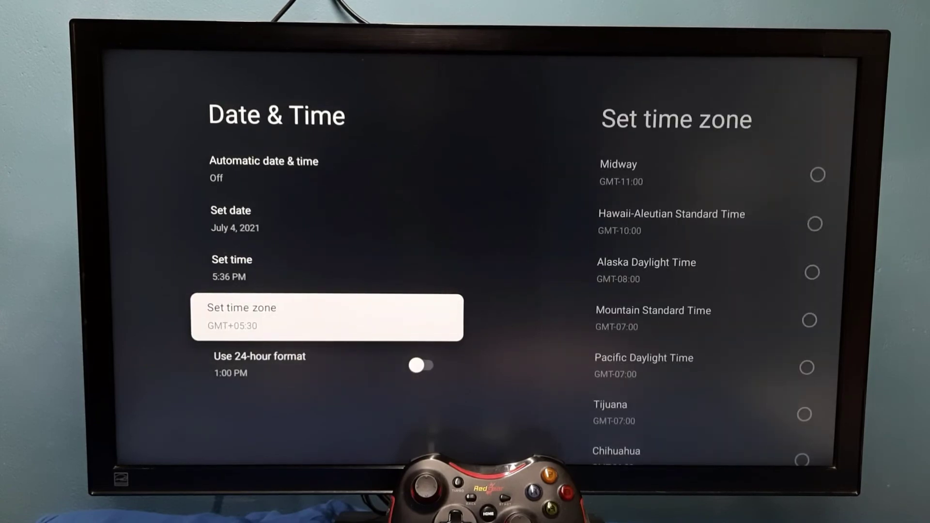
pyautogui.press('Up')
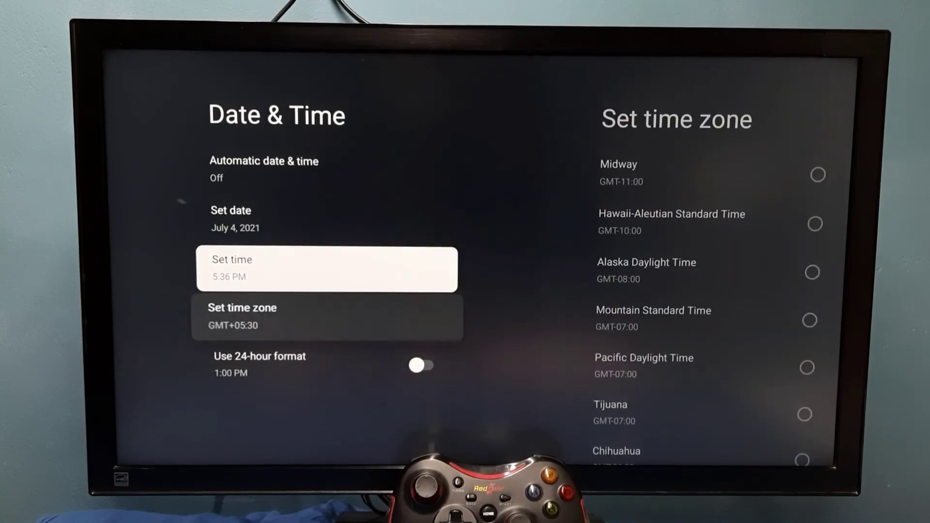
pyautogui.press('Up')
pyautogui.press('Up')
# - Choose Use network-provided time, reverting the clock to December 4, 2021, 10:37 PM
pyautogui.press('Return')
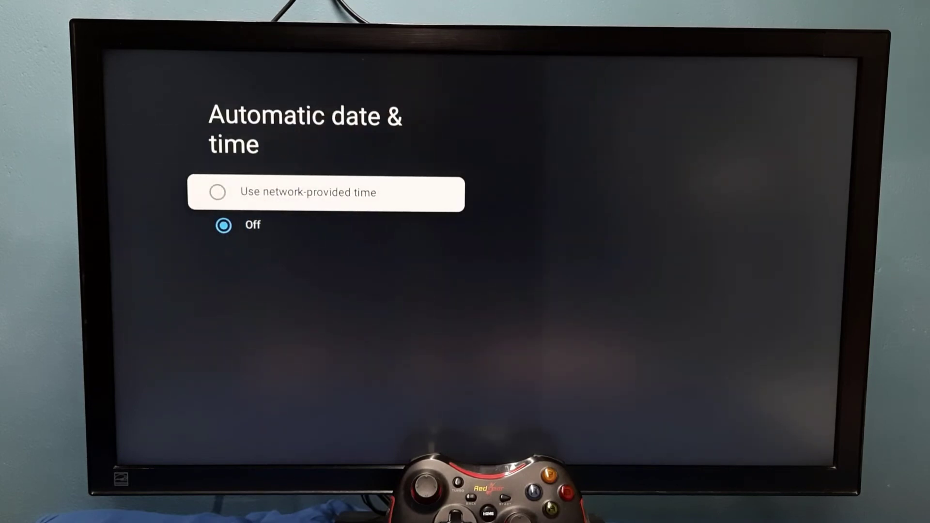
pyautogui.press('Return')
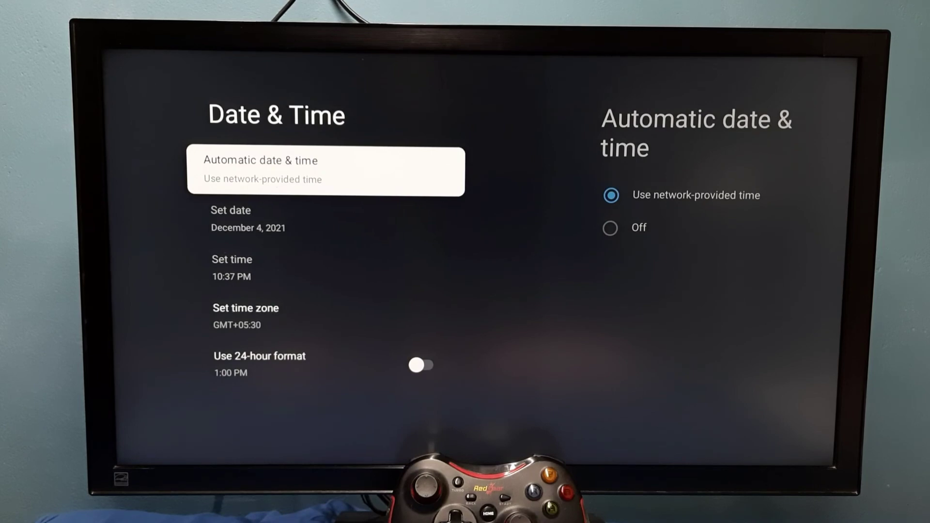
pyautogui.press('Down')
pyautogui.press('Up')
pyautogui.press('Up')
pyautogui.press('Up')
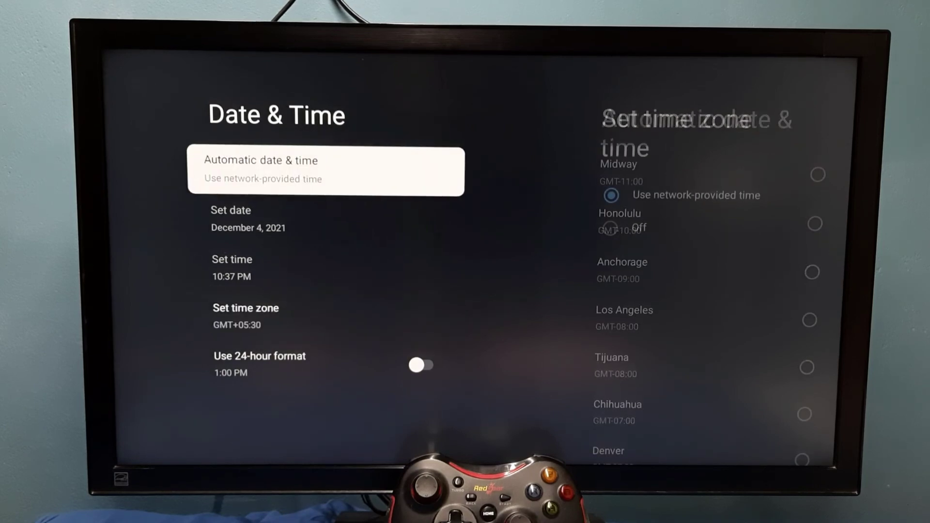